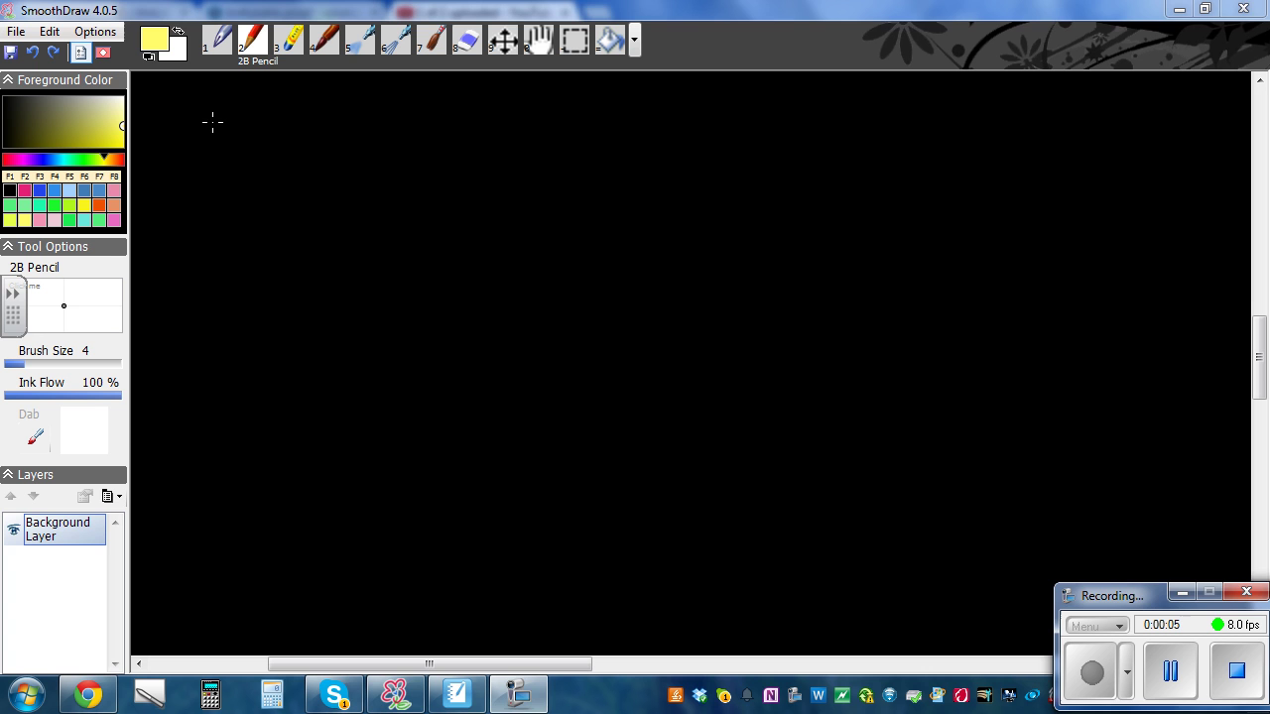
In pale yellow ink, write ∫ 1/(x + x ln x) dx at the top left
{"action": "left_click", "coordinate": [24, 219]}
{"action": "left_click", "coordinate": [24, 220]}
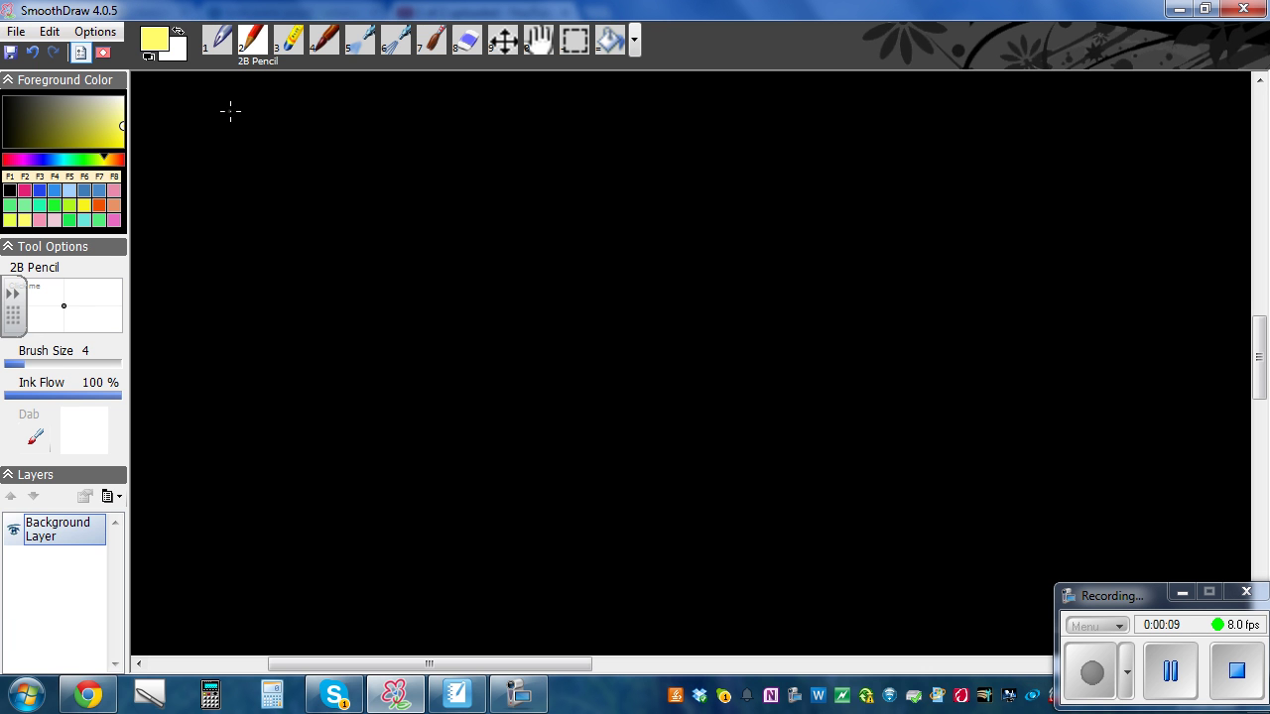
{"action": "left_click_drag", "start_coordinate": [230, 111], "coordinate": [211, 157]}
{"action": "mouse_move", "coordinate": [294, 91]}
{"action": "left_mouse_down"}
{"action": "mouse_move", "coordinate": [291, 119]}
{"action": "mouse_move", "coordinate": [345, 122]}
{"action": "left_mouse_up"}
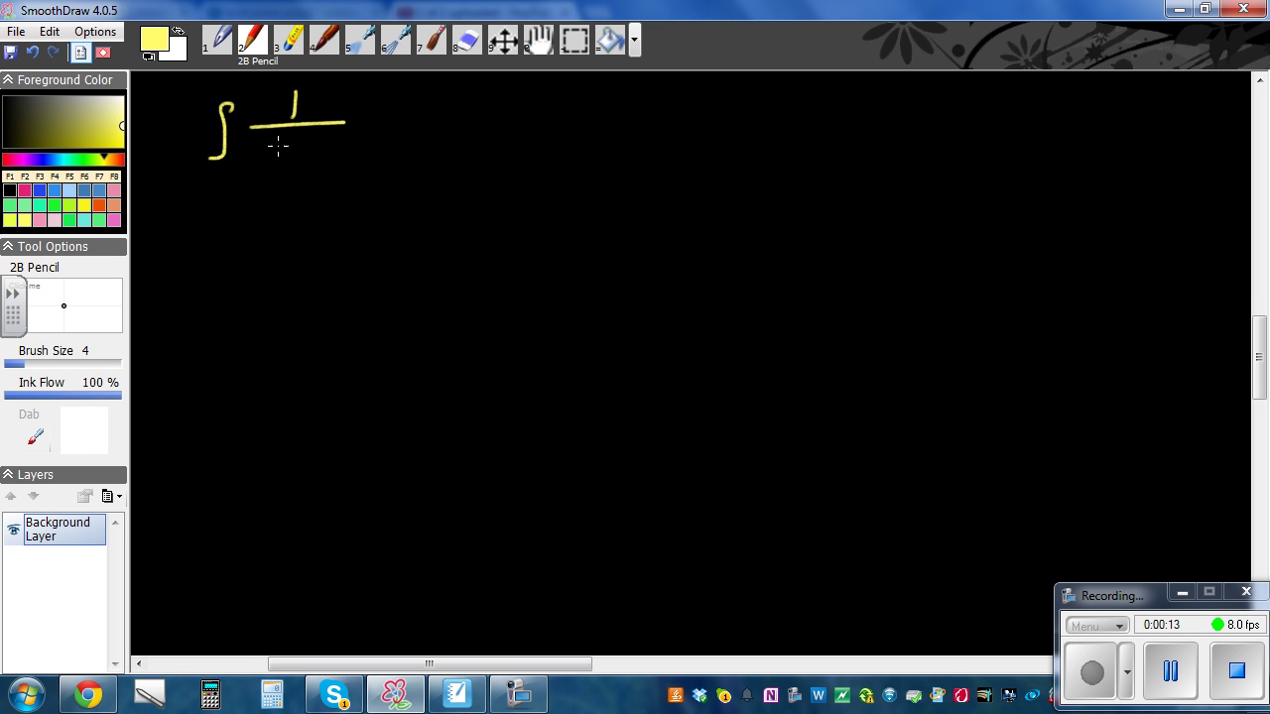
{"action": "mouse_move", "coordinate": [265, 150]}
{"action": "left_mouse_down"}
{"action": "mouse_move", "coordinate": [337, 158]}
{"action": "mouse_move", "coordinate": [352, 133]}
{"action": "mouse_move", "coordinate": [346, 164]}
{"action": "mouse_move", "coordinate": [383, 149]}
{"action": "mouse_move", "coordinate": [339, 121]}
{"action": "mouse_move", "coordinate": [393, 156]}
{"action": "left_mouse_up"}
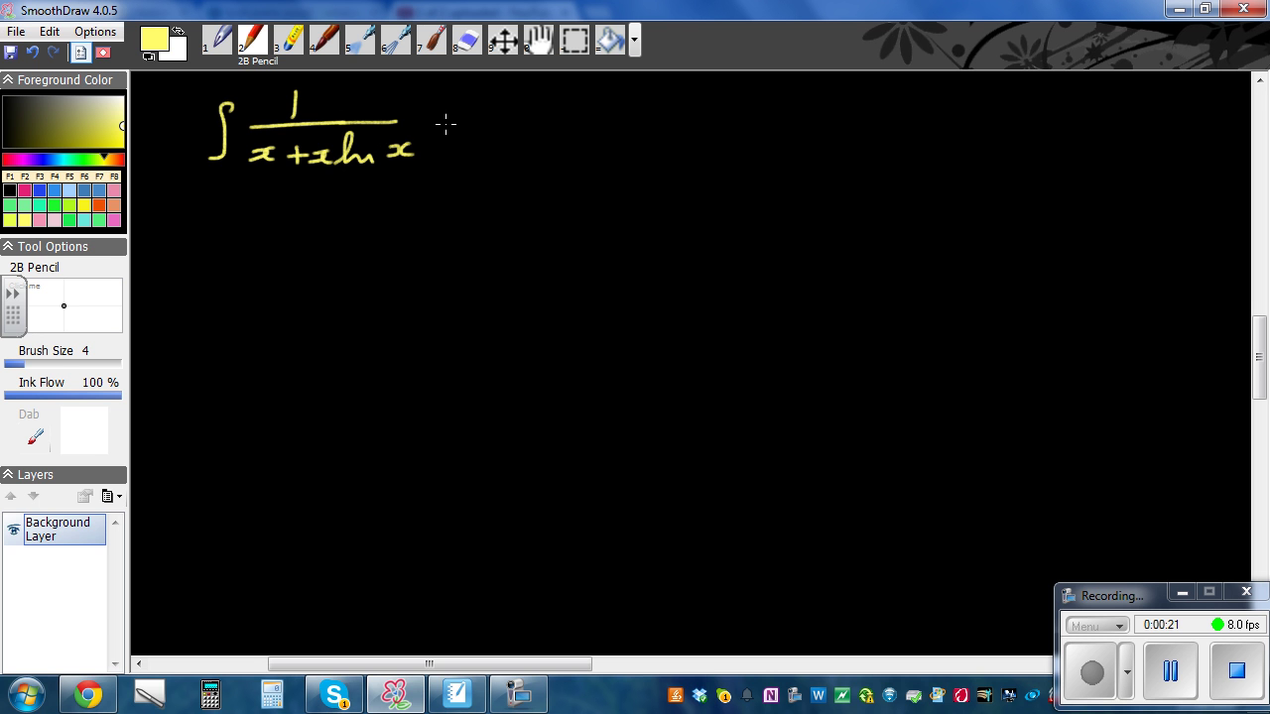
{"action": "mouse_move", "coordinate": [445, 124]}
{"action": "left_mouse_down"}
{"action": "mouse_move", "coordinate": [466, 90]}
{"action": "mouse_move", "coordinate": [502, 123]}
{"action": "left_mouse_up"}
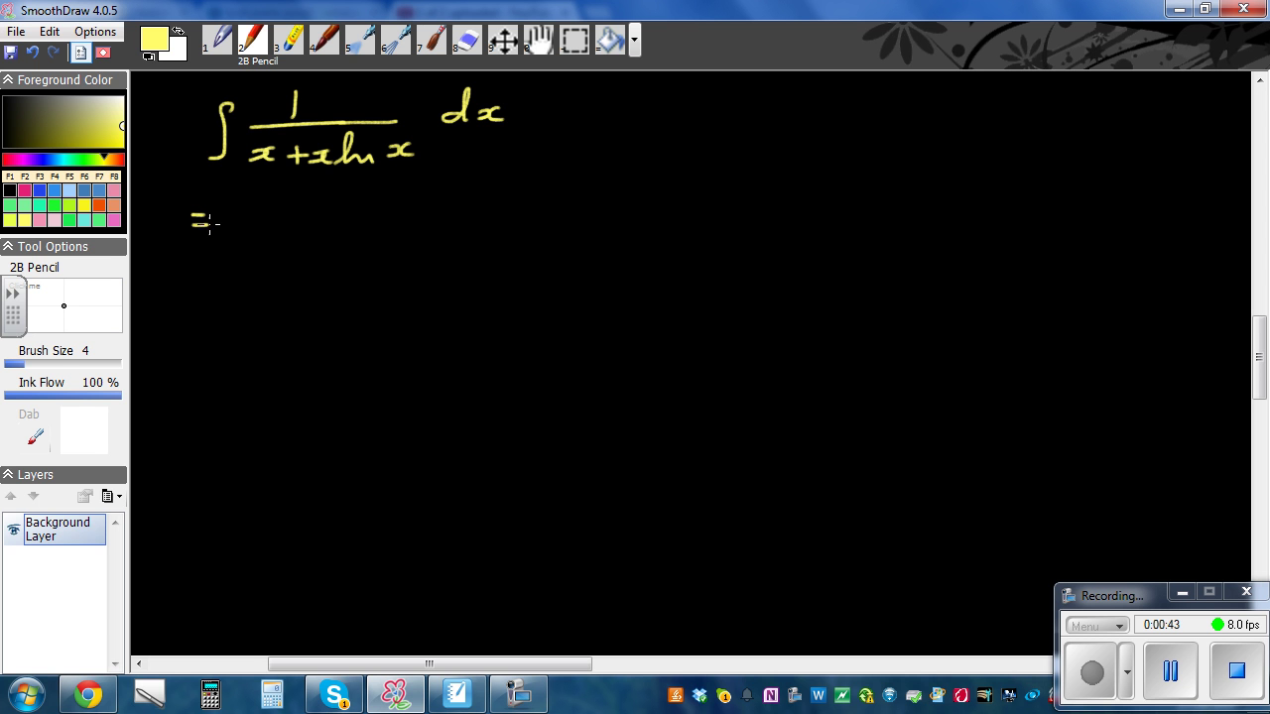
Write = ∫ 1/(x(1+ln(x))) dx on the second line and circle 1+ln(x) in light blue
{"action": "left_click_drag", "start_coordinate": [280, 185], "coordinate": [250, 245]}
{"action": "mouse_move", "coordinate": [351, 178]}
{"action": "left_mouse_down"}
{"action": "mouse_move", "coordinate": [349, 202]}
{"action": "mouse_move", "coordinate": [406, 208]}
{"action": "left_mouse_up"}
{"action": "mouse_move", "coordinate": [304, 229]}
{"action": "left_mouse_down"}
{"action": "mouse_move", "coordinate": [303, 241]}
{"action": "mouse_move", "coordinate": [401, 233]}
{"action": "mouse_move", "coordinate": [387, 243]}
{"action": "mouse_move", "coordinate": [424, 224]}
{"action": "mouse_move", "coordinate": [435, 242]}
{"action": "mouse_move", "coordinate": [466, 242]}
{"action": "left_mouse_up"}
{"action": "left_click_drag", "start_coordinate": [476, 230], "coordinate": [499, 237]}
{"action": "mouse_move", "coordinate": [503, 220]}
{"action": "left_mouse_down"}
{"action": "mouse_move", "coordinate": [506, 242]}
{"action": "mouse_move", "coordinate": [533, 245]}
{"action": "left_mouse_up"}
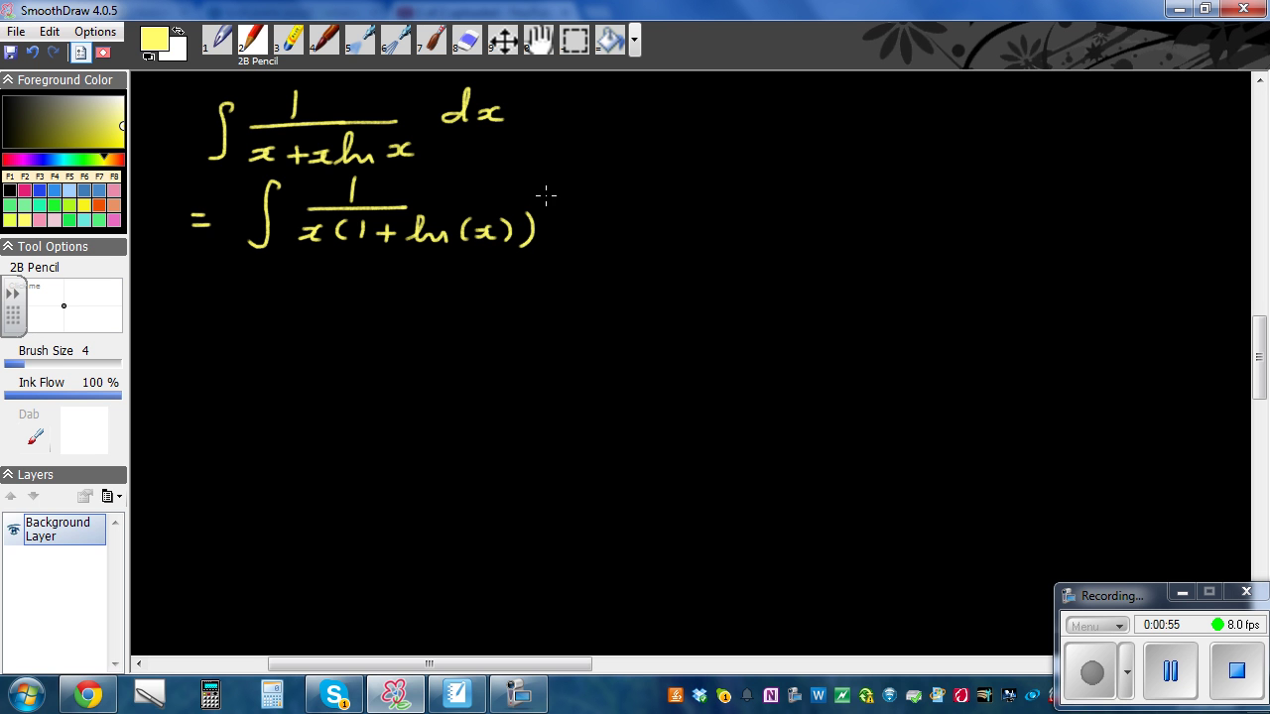
{"action": "mouse_move", "coordinate": [568, 184]}
{"action": "left_mouse_down"}
{"action": "mouse_move", "coordinate": [556, 190]}
{"action": "mouse_move", "coordinate": [603, 199]}
{"action": "left_mouse_up"}
{"action": "left_click_drag", "start_coordinate": [609, 181], "coordinate": [599, 200]}
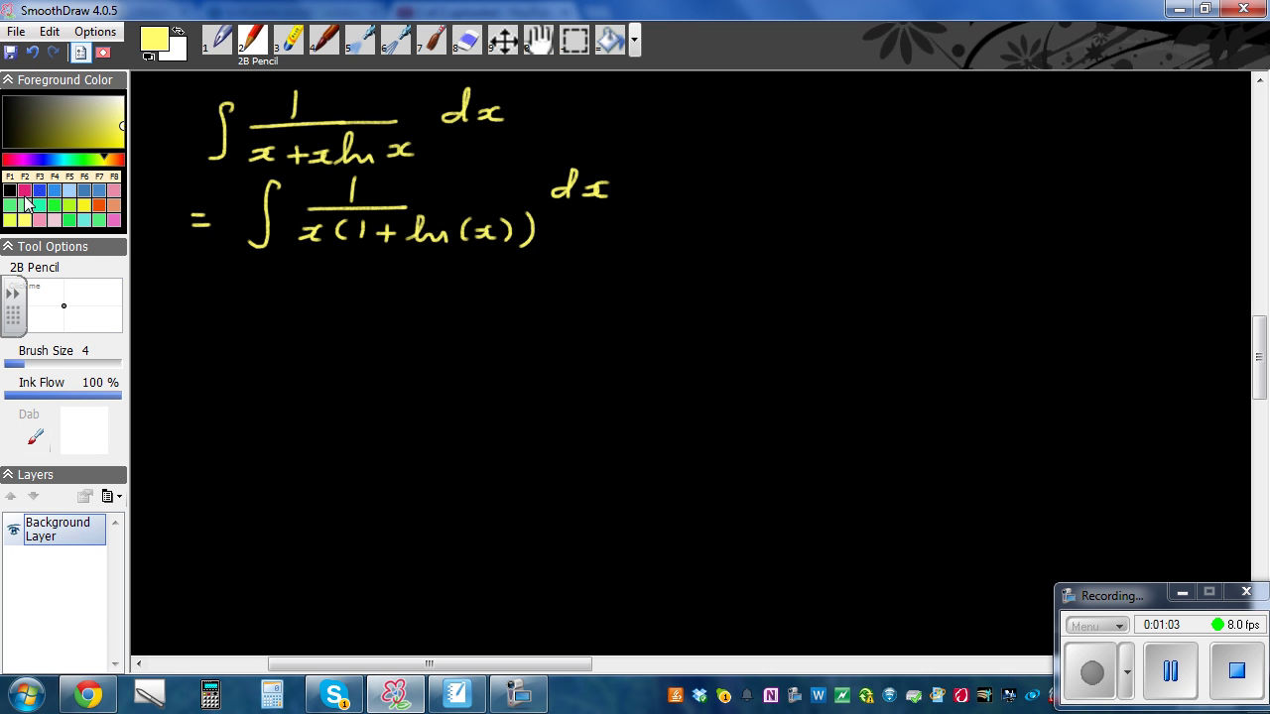
{"action": "left_click", "coordinate": [73, 190]}
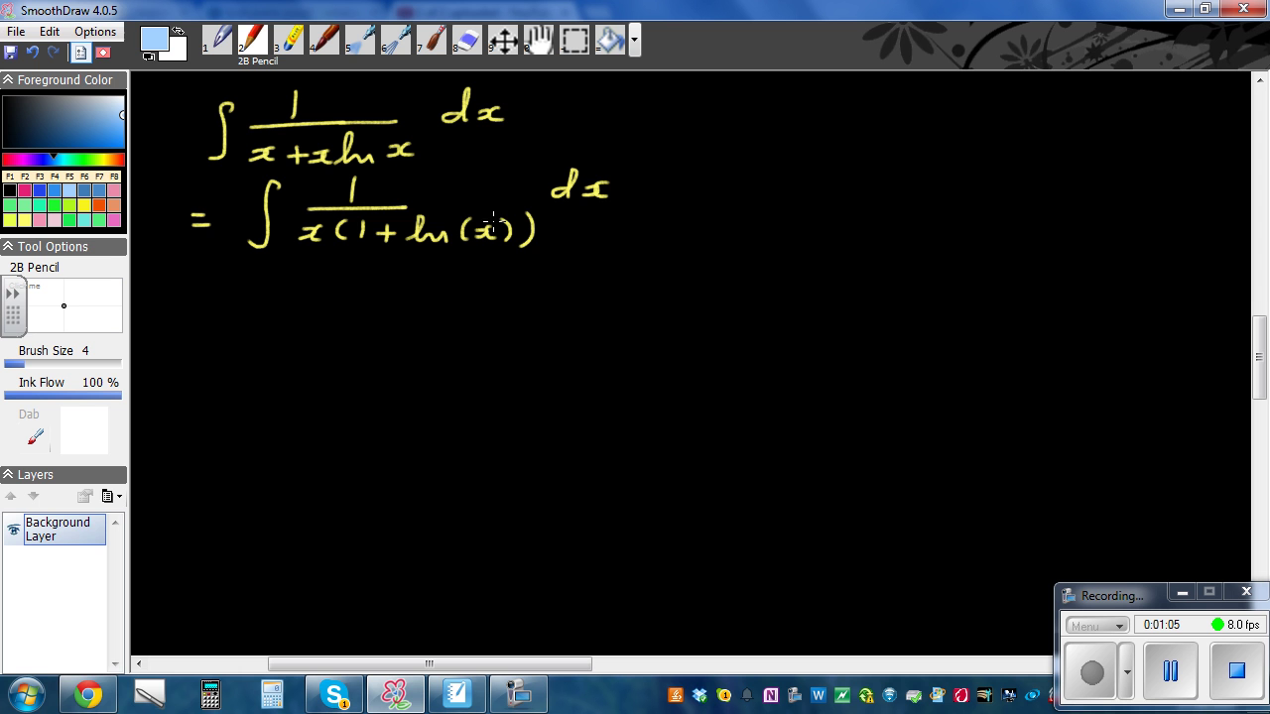
{"action": "mouse_move", "coordinate": [510, 212]}
{"action": "left_mouse_down"}
{"action": "mouse_move", "coordinate": [401, 210]}
{"action": "mouse_move", "coordinate": [356, 221]}
{"action": "mouse_move", "coordinate": [351, 234]}
{"action": "mouse_move", "coordinate": [361, 250]}
{"action": "mouse_move", "coordinate": [466, 261]}
{"action": "mouse_move", "coordinate": [492, 258]}
{"action": "mouse_move", "coordinate": [511, 213]}
{"action": "left_mouse_up"}
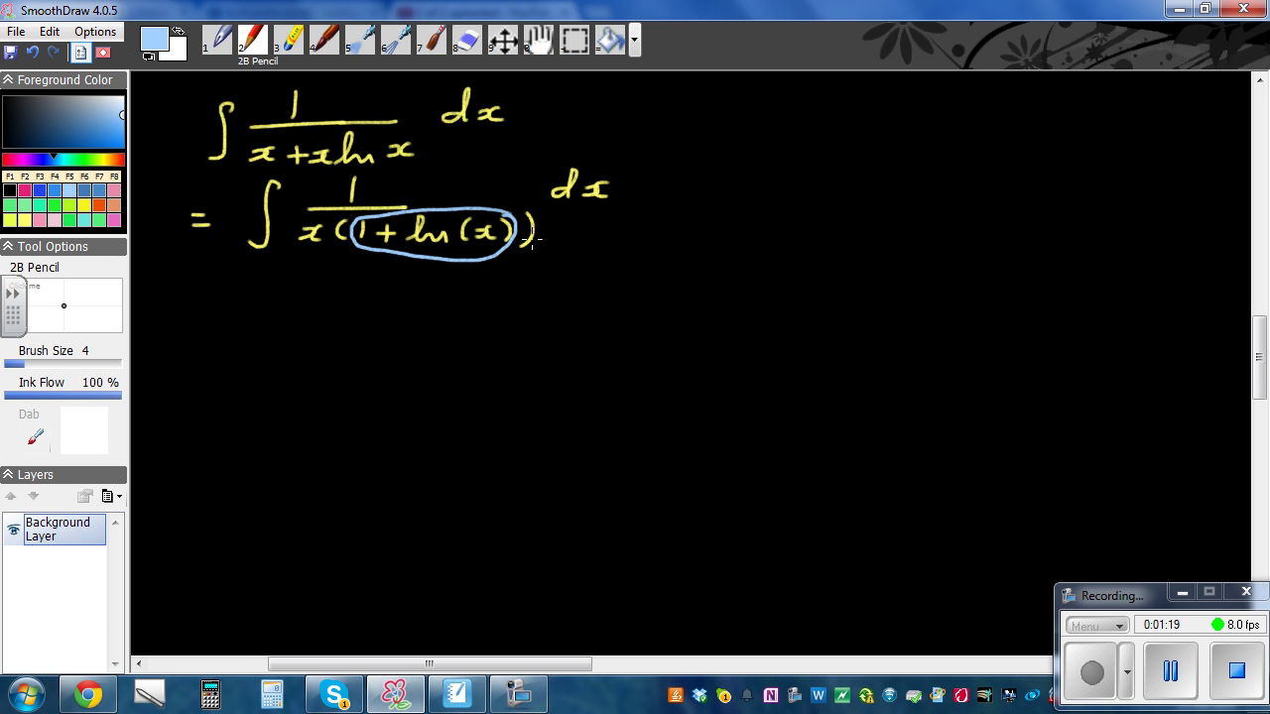
Back in yellow, write = ∫ 1/(1+ln(x)) · 1/x dx and bolden the brackets around 1+ln(x)
{"action": "left_click", "coordinate": [24, 219]}
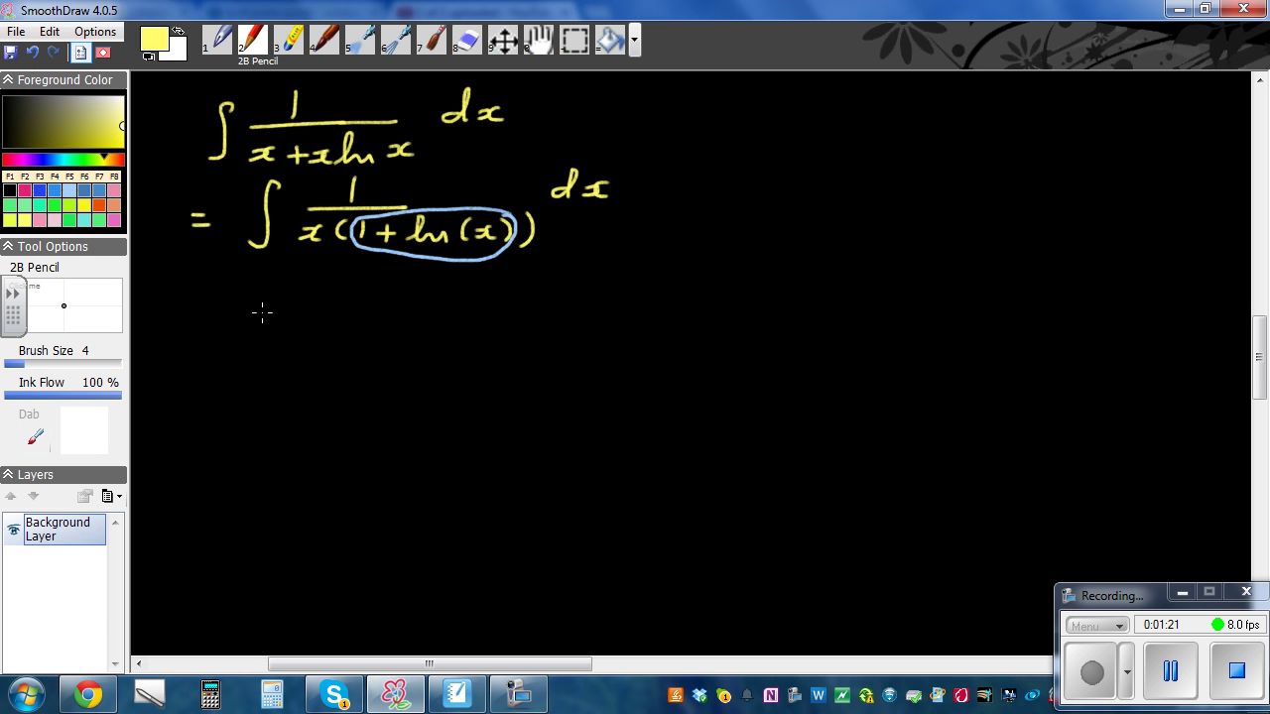
{"action": "left_click_drag", "start_coordinate": [188, 318], "coordinate": [212, 328]}
{"action": "left_click_drag", "start_coordinate": [266, 289], "coordinate": [242, 346]}
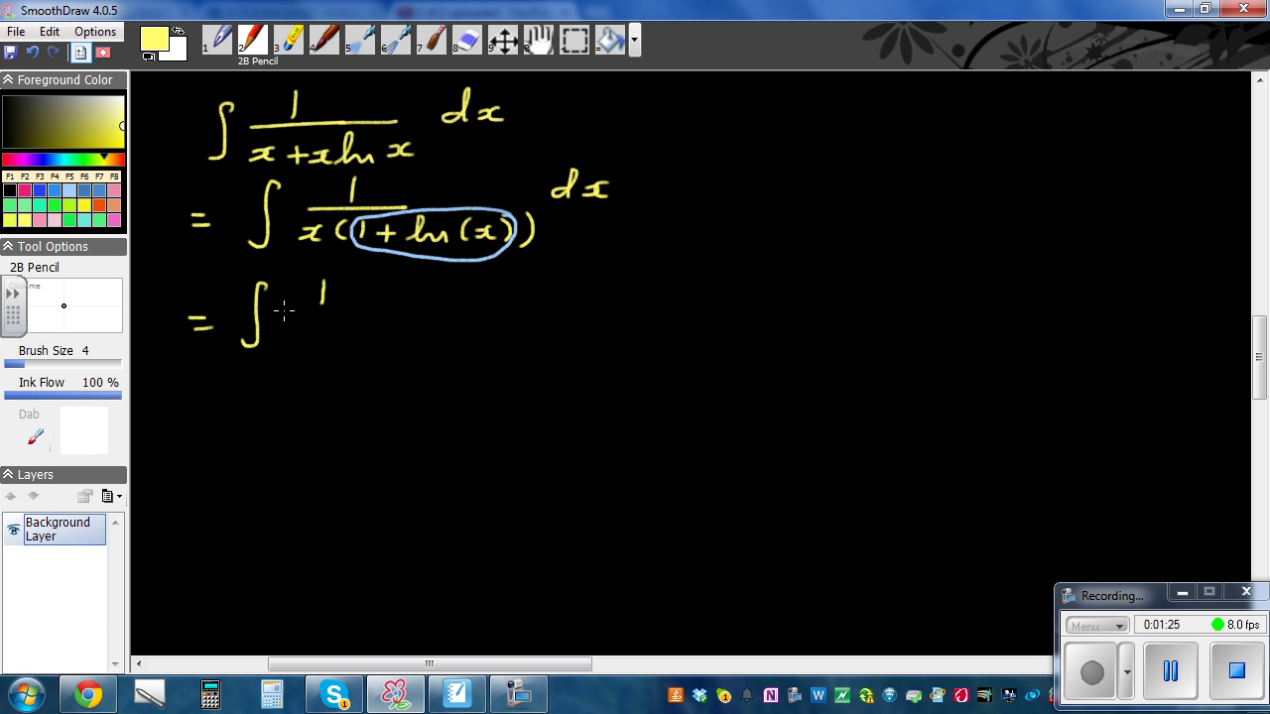
{"action": "left_click_drag", "start_coordinate": [283, 309], "coordinate": [365, 308]}
{"action": "mouse_move", "coordinate": [287, 324]}
{"action": "left_mouse_down"}
{"action": "mouse_move", "coordinate": [283, 339]}
{"action": "mouse_move", "coordinate": [299, 341]}
{"action": "left_mouse_up"}
{"action": "mouse_move", "coordinate": [306, 337]}
{"action": "left_mouse_down"}
{"action": "mouse_move", "coordinate": [337, 319]}
{"action": "mouse_move", "coordinate": [374, 347]}
{"action": "left_mouse_up"}
{"action": "mouse_move", "coordinate": [384, 328]}
{"action": "left_mouse_down"}
{"action": "mouse_move", "coordinate": [388, 345]}
{"action": "mouse_move", "coordinate": [411, 349]}
{"action": "left_mouse_up"}
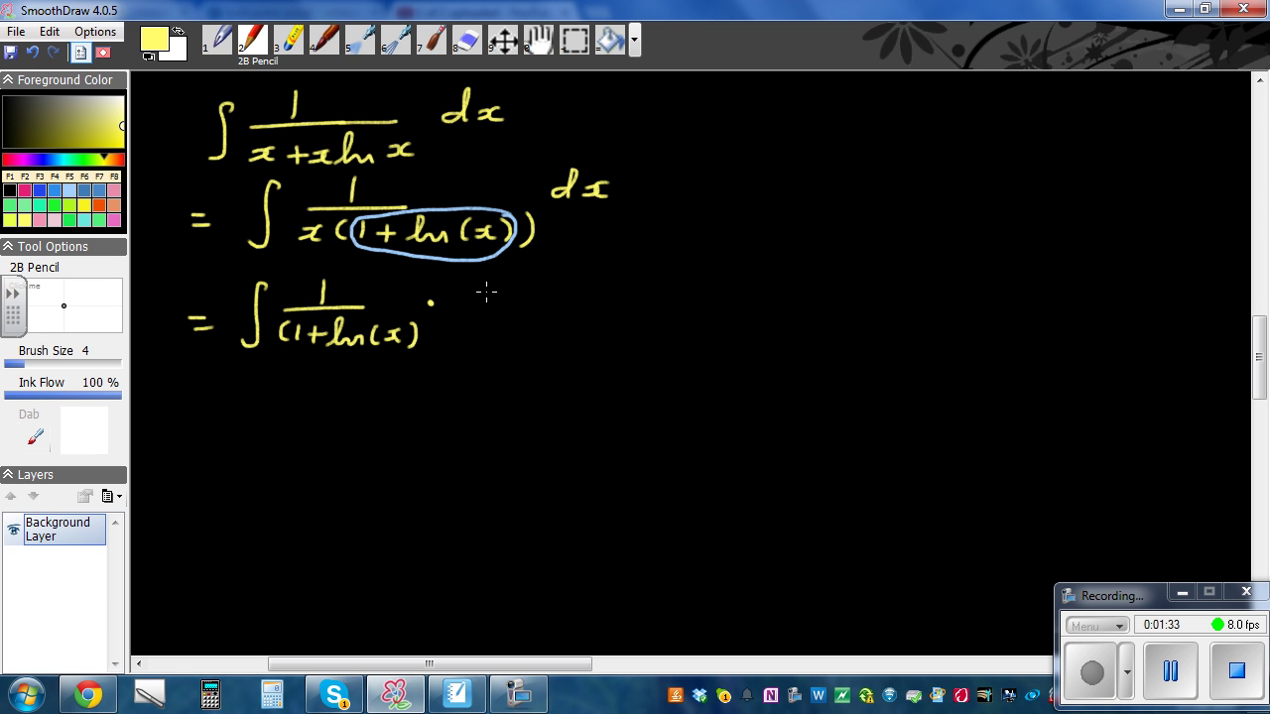
{"action": "mouse_move", "coordinate": [480, 278]}
{"action": "left_mouse_down"}
{"action": "mouse_move", "coordinate": [492, 321]}
{"action": "mouse_move", "coordinate": [531, 266]}
{"action": "mouse_move", "coordinate": [534, 299]}
{"action": "mouse_move", "coordinate": [560, 299]}
{"action": "left_mouse_up"}
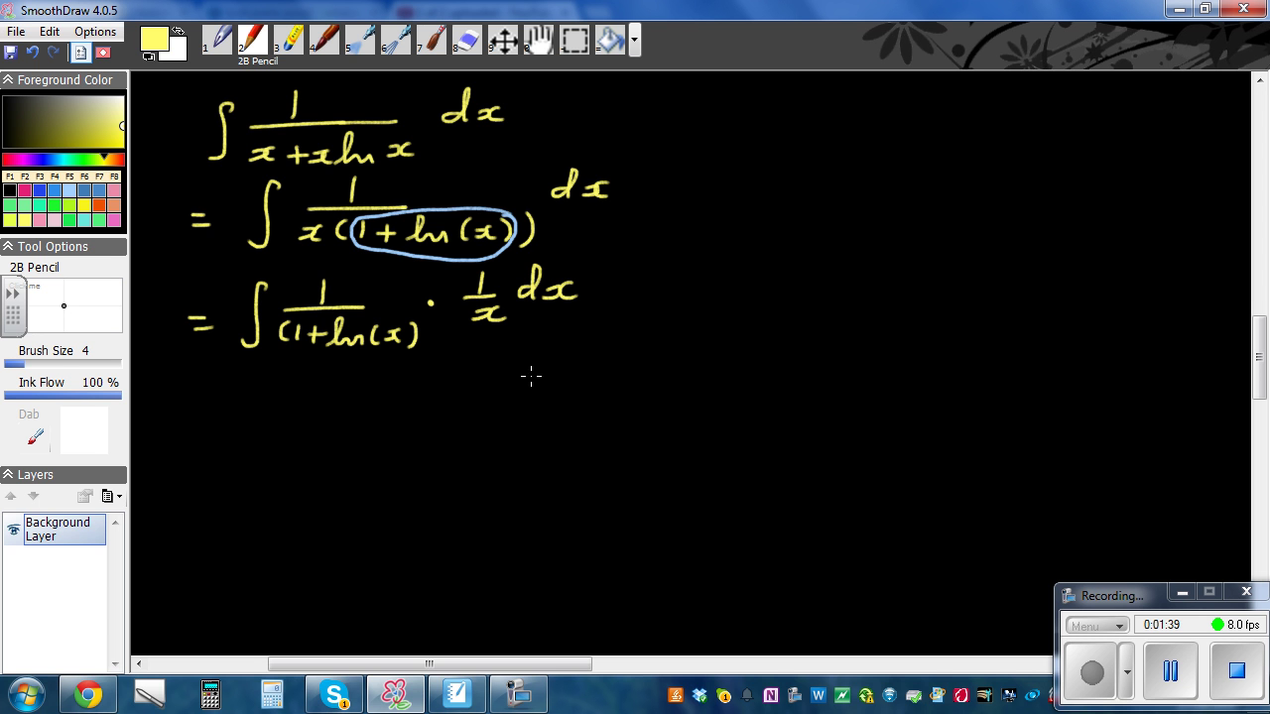
{"action": "left_click_drag", "start_coordinate": [424, 313], "coordinate": [426, 355]}
{"action": "mouse_move", "coordinate": [290, 314]}
{"action": "left_mouse_down"}
{"action": "mouse_move", "coordinate": [287, 350]}
{"action": "mouse_move", "coordinate": [272, 334]}
{"action": "mouse_move", "coordinate": [286, 318]}
{"action": "mouse_move", "coordinate": [283, 342]}
{"action": "mouse_move", "coordinate": [405, 352]}
{"action": "left_mouse_up"}
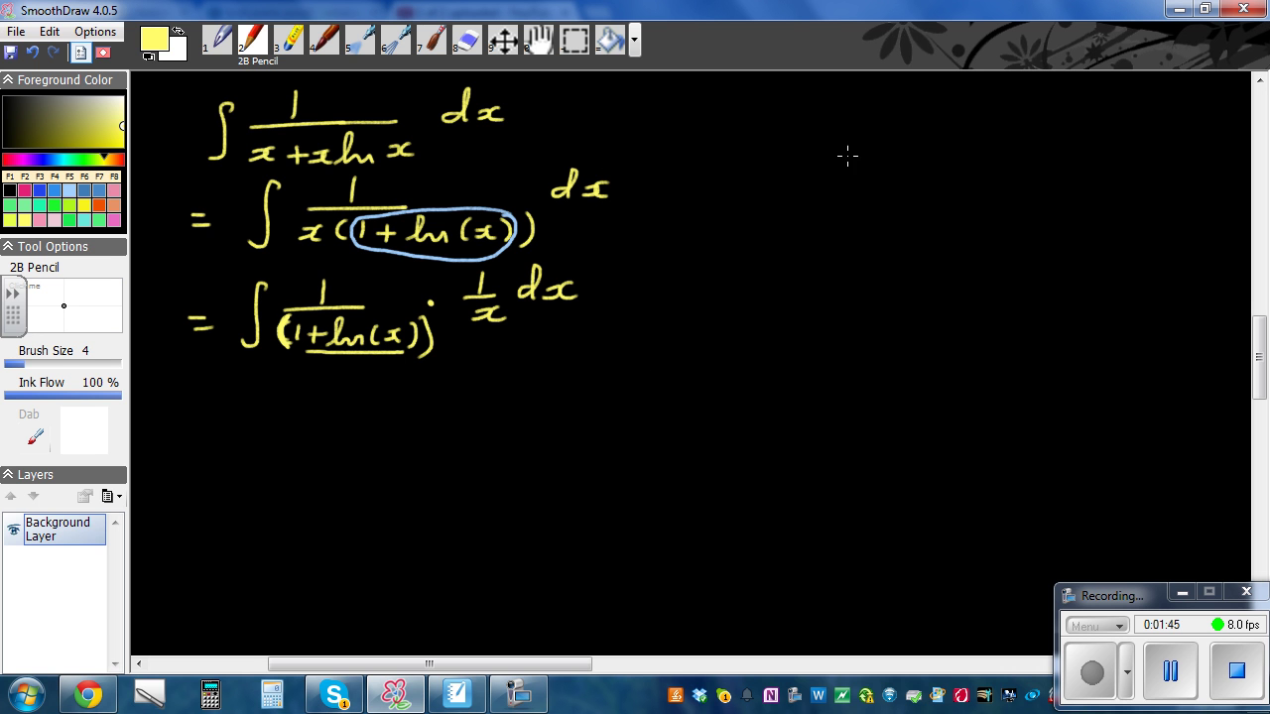
In light green, write let u = 1+ln(x) and du/dx = 1/x to the right
{"action": "left_click", "coordinate": [99, 220]}
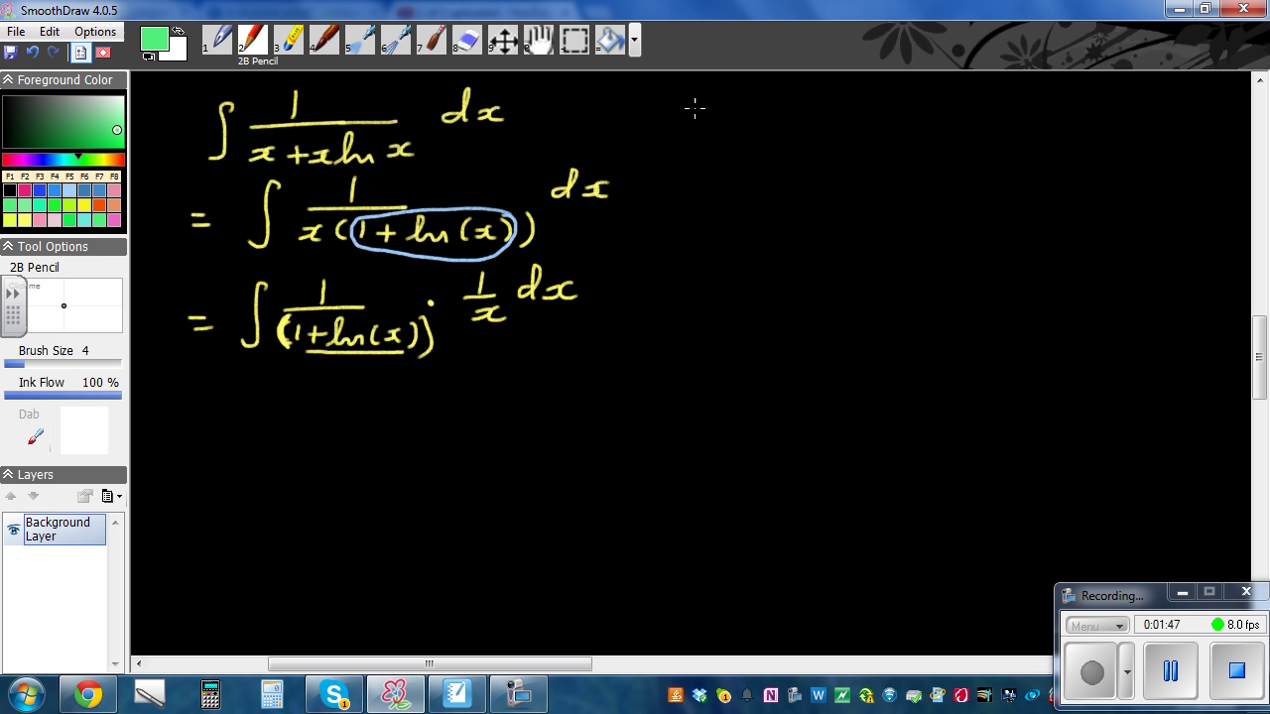
{"action": "mouse_move", "coordinate": [694, 108]}
{"action": "left_mouse_down"}
{"action": "mouse_move", "coordinate": [722, 129]}
{"action": "mouse_move", "coordinate": [756, 105]}
{"action": "mouse_move", "coordinate": [822, 115]}
{"action": "mouse_move", "coordinate": [836, 131]}
{"action": "mouse_move", "coordinate": [867, 115]}
{"action": "mouse_move", "coordinate": [874, 127]}
{"action": "mouse_move", "coordinate": [953, 122]}
{"action": "mouse_move", "coordinate": [938, 136]}
{"action": "mouse_move", "coordinate": [1010, 133]}
{"action": "mouse_move", "coordinate": [1069, 113]}
{"action": "mouse_move", "coordinate": [1079, 131]}
{"action": "left_mouse_up"}
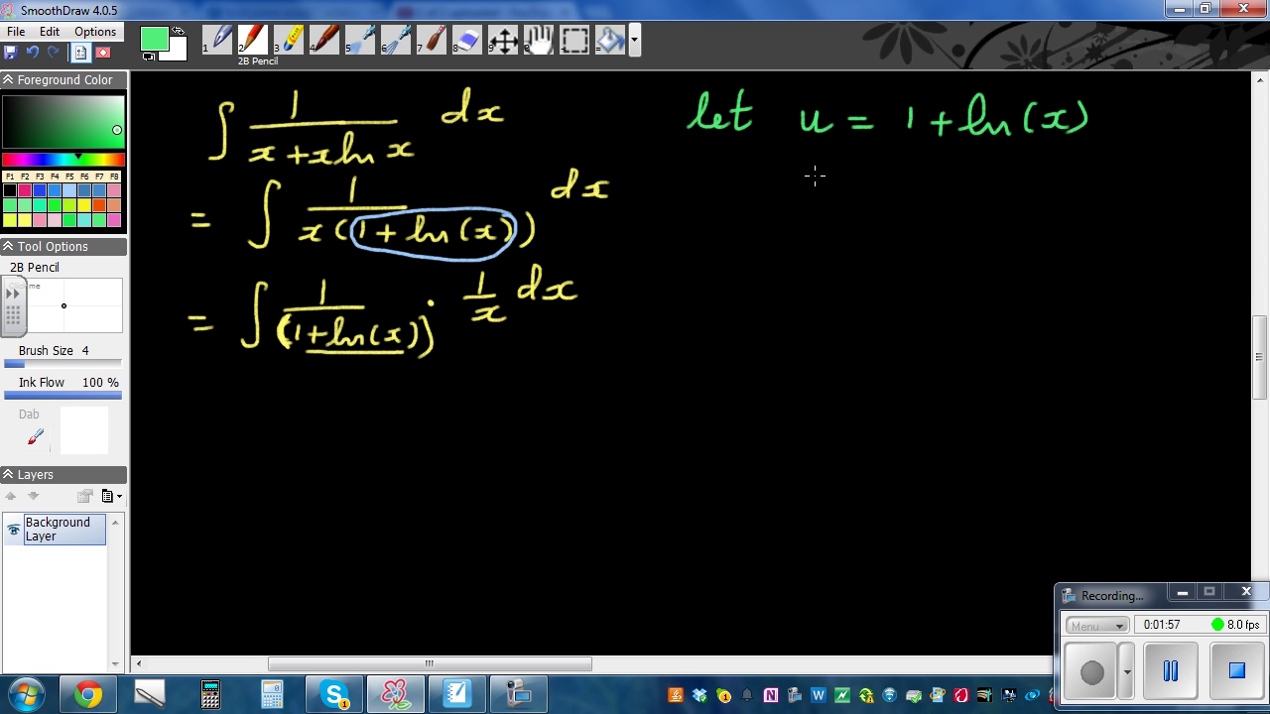
{"action": "mouse_move", "coordinate": [793, 160]}
{"action": "left_mouse_down"}
{"action": "mouse_move", "coordinate": [827, 182]}
{"action": "mouse_move", "coordinate": [785, 206]}
{"action": "mouse_move", "coordinate": [801, 184]}
{"action": "mouse_move", "coordinate": [802, 216]}
{"action": "left_mouse_up"}
{"action": "left_click_drag", "start_coordinate": [814, 208], "coordinate": [832, 210]}
{"action": "mouse_move", "coordinate": [841, 198]}
{"action": "left_mouse_down"}
{"action": "mouse_move", "coordinate": [896, 172]}
{"action": "mouse_move", "coordinate": [946, 174]}
{"action": "mouse_move", "coordinate": [974, 206]}
{"action": "left_mouse_up"}
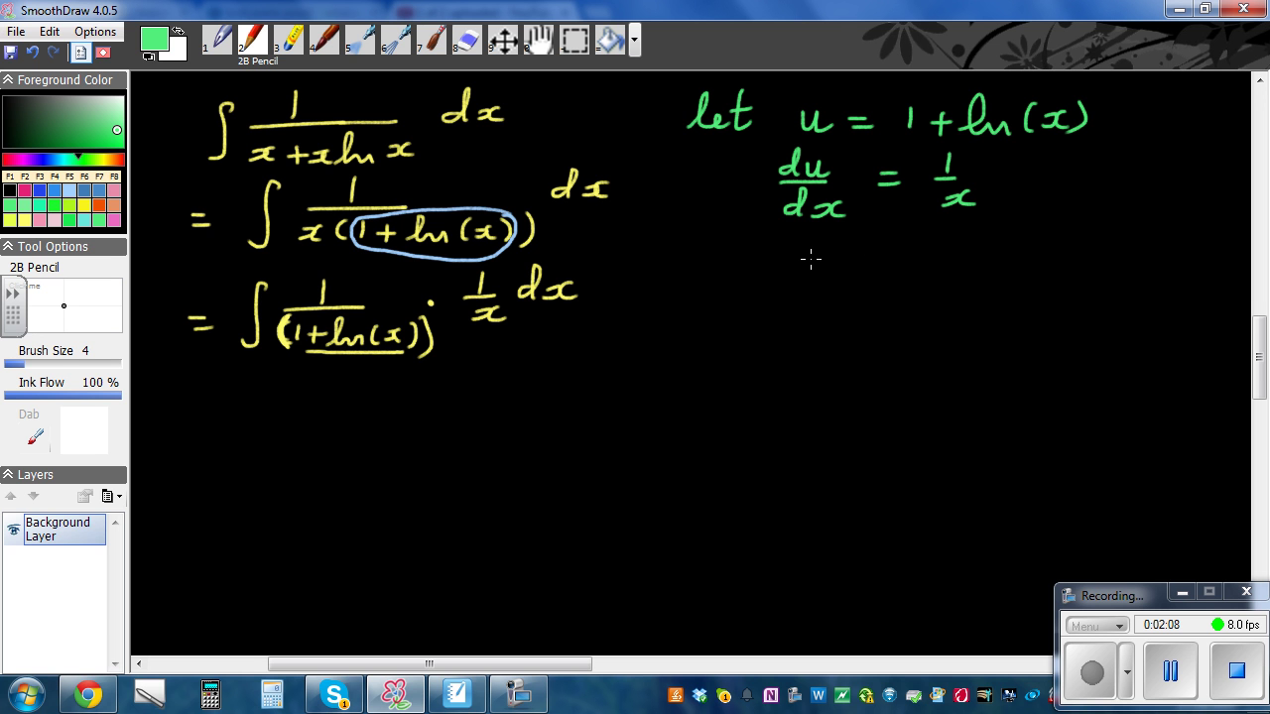
Write du = 1/x dx, box it, and circle 1/x dx on the third line
{"action": "mouse_move", "coordinate": [815, 256]}
{"action": "left_mouse_down"}
{"action": "mouse_move", "coordinate": [812, 234]}
{"action": "mouse_move", "coordinate": [820, 273]}
{"action": "mouse_move", "coordinate": [943, 264]}
{"action": "left_mouse_up"}
{"action": "mouse_move", "coordinate": [927, 271]}
{"action": "left_mouse_down"}
{"action": "mouse_move", "coordinate": [974, 285]}
{"action": "mouse_move", "coordinate": [991, 234]}
{"action": "mouse_move", "coordinate": [1025, 254]}
{"action": "left_mouse_up"}
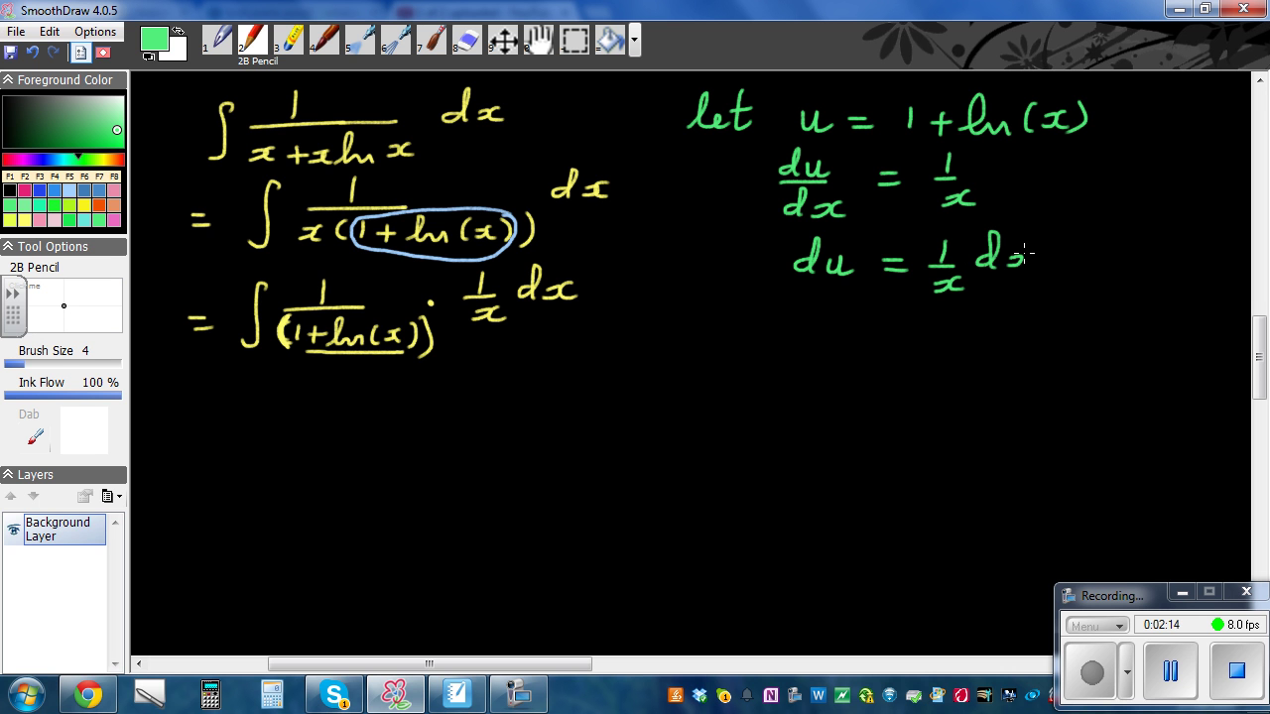
{"action": "mouse_move", "coordinate": [785, 224]}
{"action": "left_mouse_down"}
{"action": "mouse_move", "coordinate": [781, 306]}
{"action": "mouse_move", "coordinate": [1031, 294]}
{"action": "mouse_move", "coordinate": [1040, 223]}
{"action": "mouse_move", "coordinate": [792, 229]}
{"action": "left_mouse_up"}
{"action": "mouse_move", "coordinate": [585, 260]}
{"action": "left_mouse_down"}
{"action": "mouse_move", "coordinate": [475, 269]}
{"action": "mouse_move", "coordinate": [454, 300]}
{"action": "mouse_move", "coordinate": [476, 333]}
{"action": "mouse_move", "coordinate": [524, 339]}
{"action": "mouse_move", "coordinate": [585, 318]}
{"action": "mouse_move", "coordinate": [606, 285]}
{"action": "mouse_move", "coordinate": [569, 260]}
{"action": "left_mouse_up"}
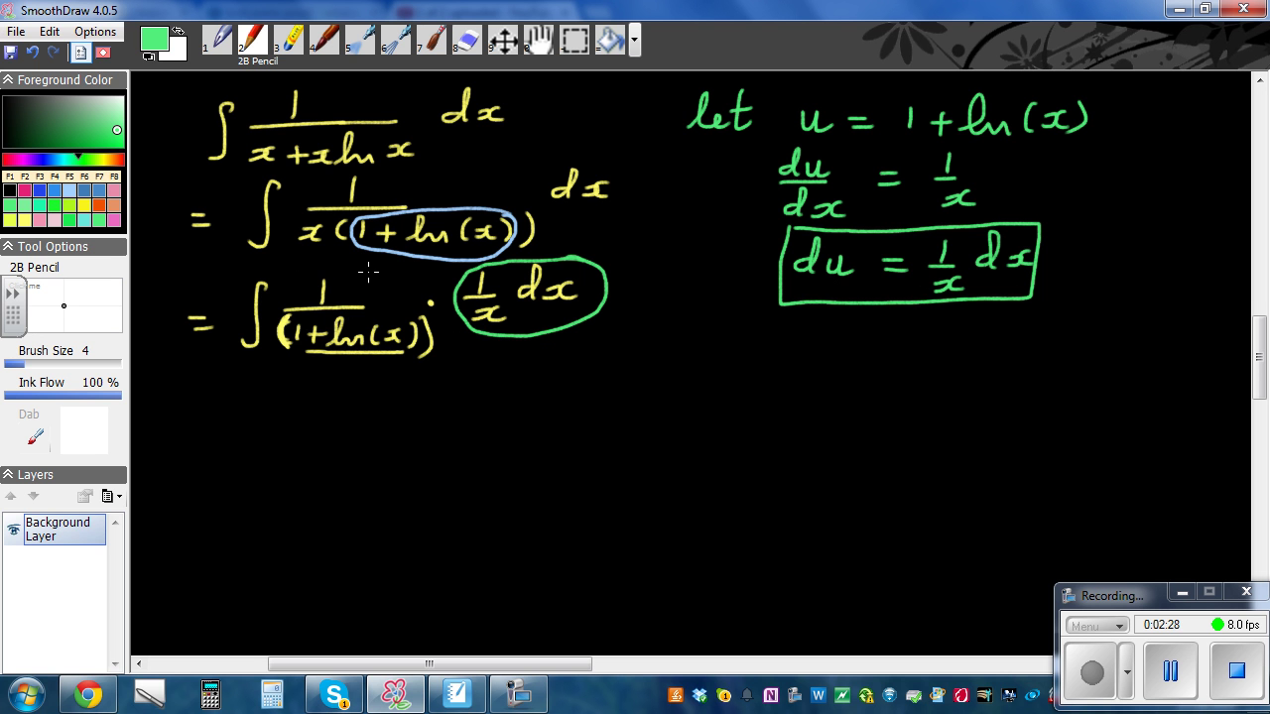
In yellow, write the fourth line = ∫ 1/u · du
{"action": "left_click", "coordinate": [25, 222]}
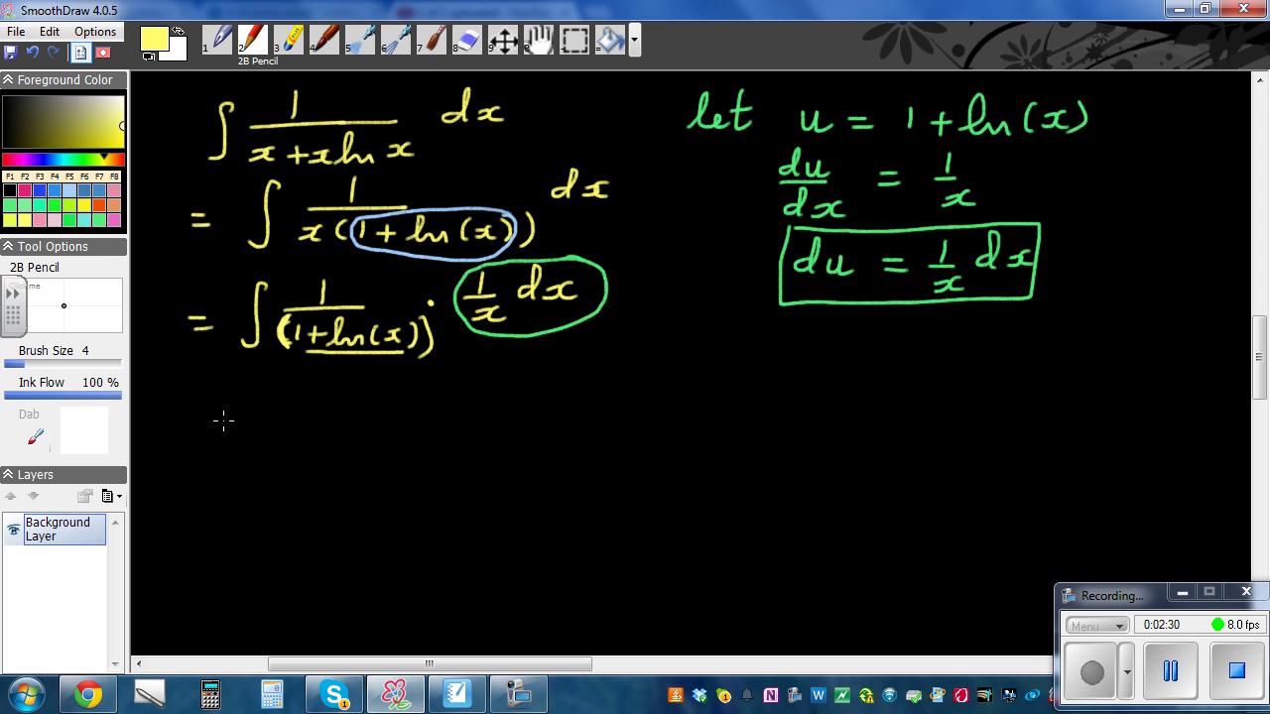
{"action": "left_click_drag", "start_coordinate": [205, 430], "coordinate": [231, 440]}
{"action": "left_click_drag", "start_coordinate": [305, 394], "coordinate": [287, 462]}
{"action": "mouse_move", "coordinate": [370, 390]}
{"action": "left_mouse_down"}
{"action": "mouse_move", "coordinate": [371, 410]}
{"action": "mouse_move", "coordinate": [397, 412]}
{"action": "mouse_move", "coordinate": [377, 453]}
{"action": "mouse_move", "coordinate": [390, 453]}
{"action": "left_mouse_up"}
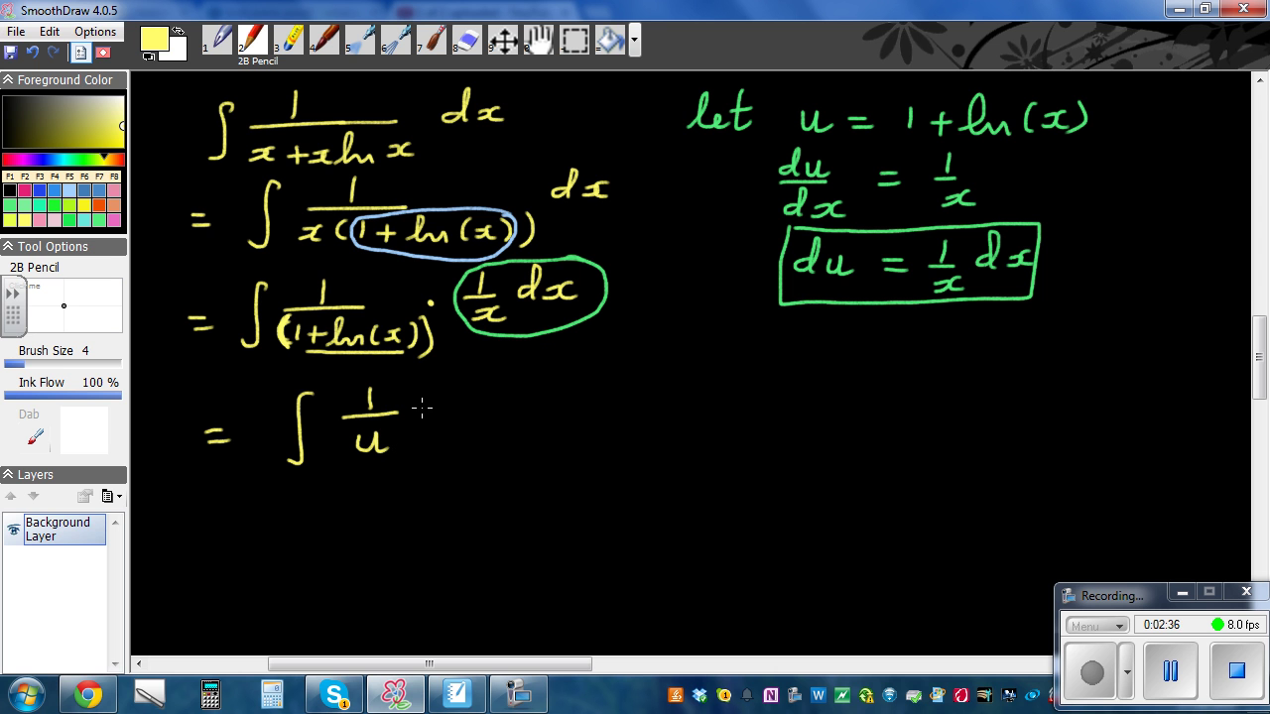
{"action": "left_click", "coordinate": [420, 405]}
{"action": "mouse_move", "coordinate": [470, 399]}
{"action": "left_mouse_down"}
{"action": "mouse_move", "coordinate": [466, 408]}
{"action": "mouse_move", "coordinate": [513, 411]}
{"action": "left_mouse_up"}
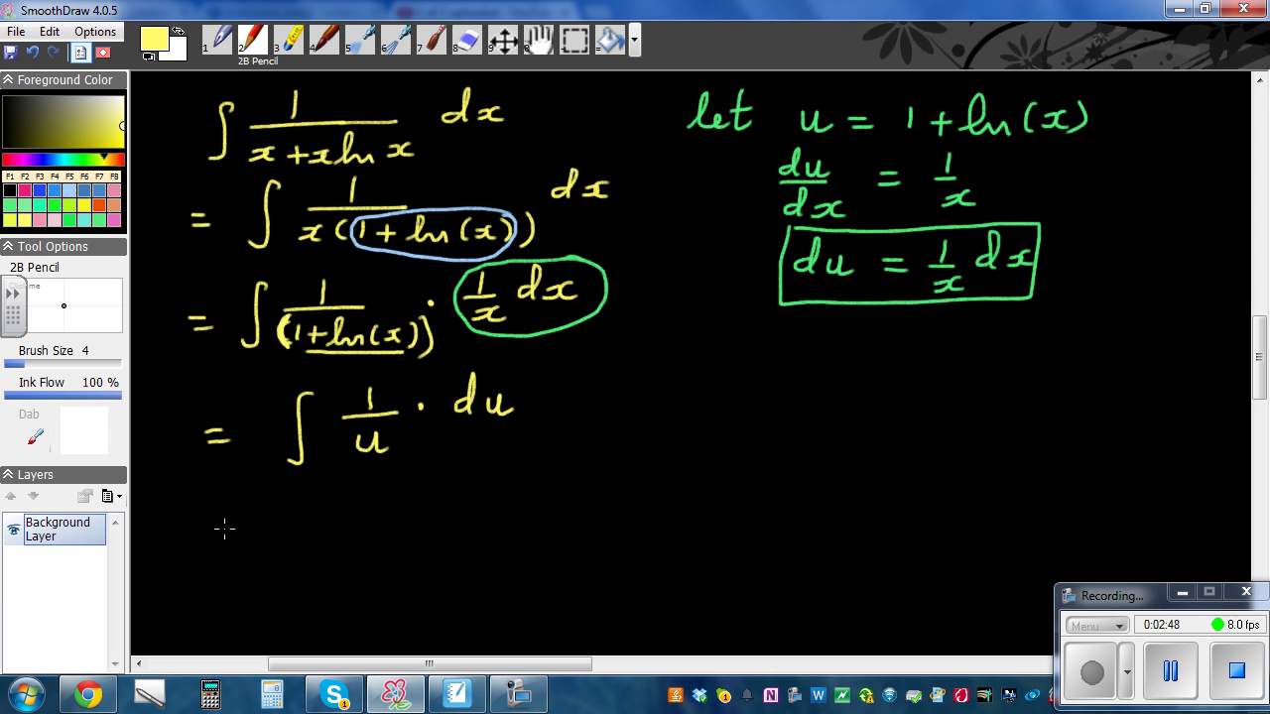
Write = ln|u| + c, then the final answer = ln|1 + ln(x)| + C
{"action": "mouse_move", "coordinate": [224, 529]}
{"action": "left_mouse_down"}
{"action": "mouse_move", "coordinate": [326, 520]}
{"action": "mouse_move", "coordinate": [322, 535]}
{"action": "mouse_move", "coordinate": [363, 540]}
{"action": "left_mouse_up"}
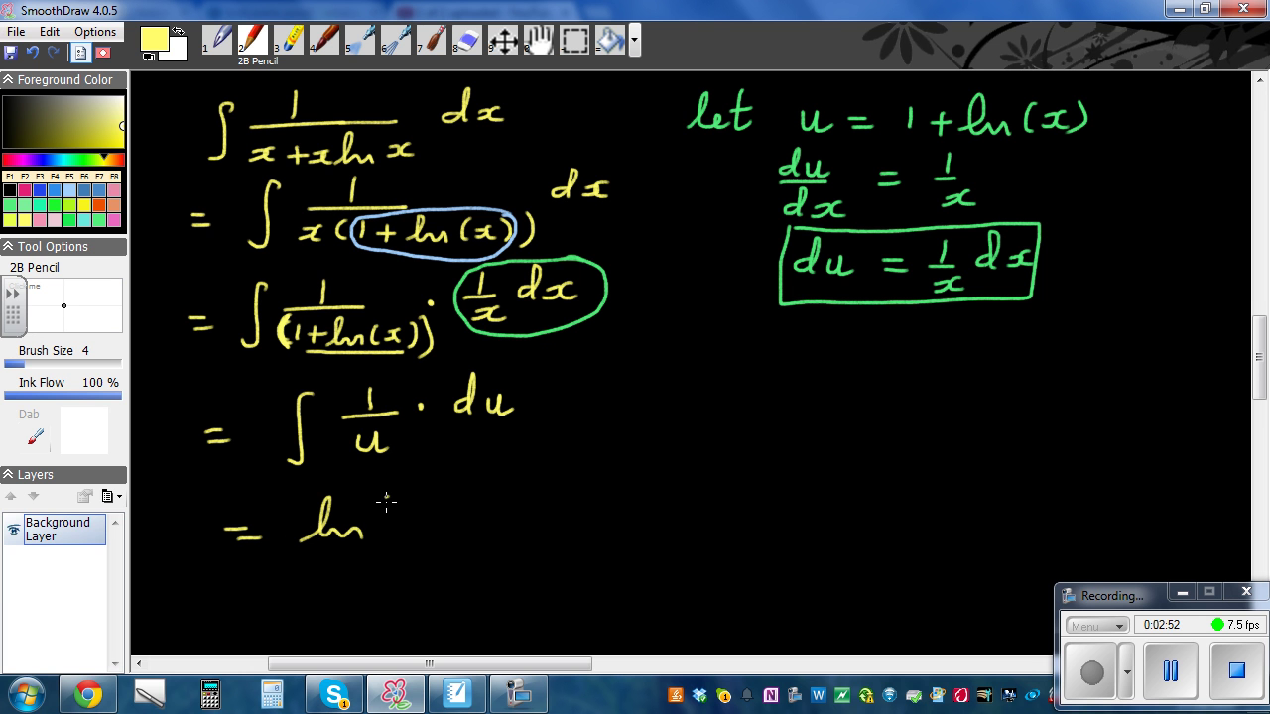
{"action": "mouse_move", "coordinate": [387, 496]}
{"action": "left_mouse_down"}
{"action": "mouse_move", "coordinate": [378, 541]}
{"action": "mouse_move", "coordinate": [541, 527]}
{"action": "left_mouse_up"}
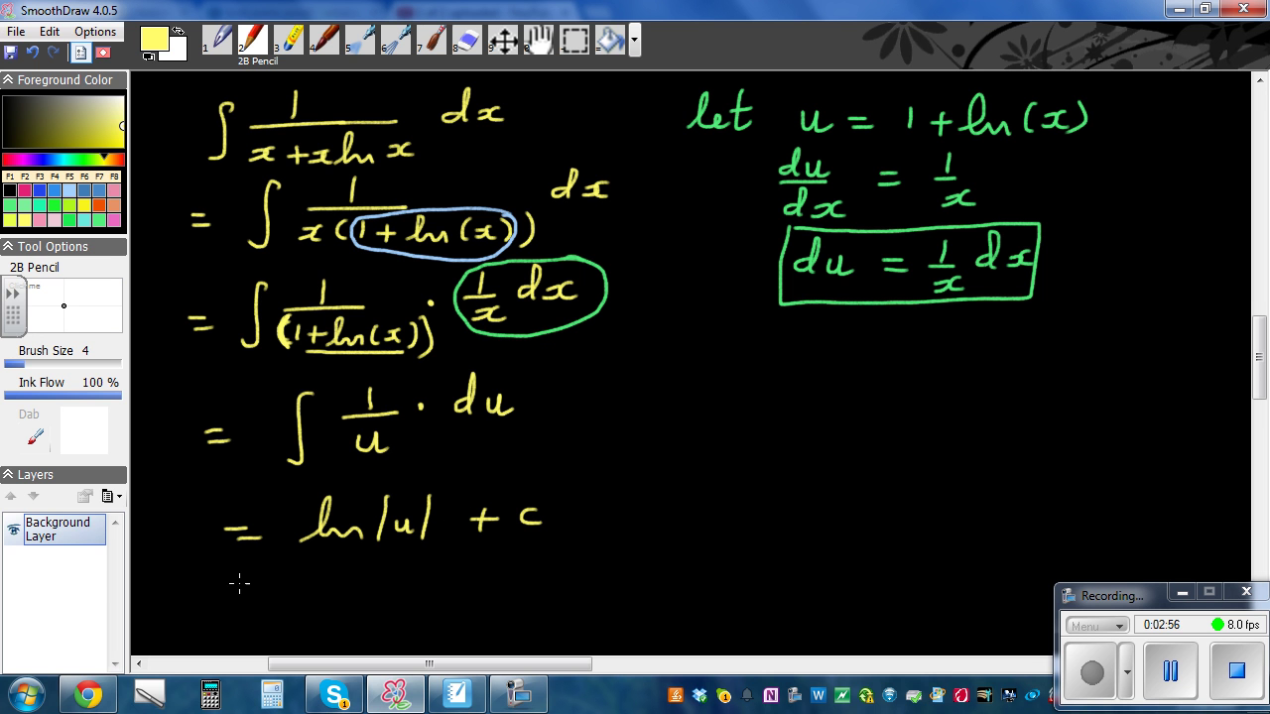
{"action": "mouse_move", "coordinate": [239, 581]}
{"action": "left_mouse_down"}
{"action": "mouse_move", "coordinate": [261, 580]}
{"action": "mouse_move", "coordinate": [266, 594]}
{"action": "left_mouse_up"}
{"action": "mouse_move", "coordinate": [312, 594]}
{"action": "left_mouse_down"}
{"action": "mouse_move", "coordinate": [398, 601]}
{"action": "mouse_move", "coordinate": [421, 590]}
{"action": "left_mouse_up"}
{"action": "mouse_move", "coordinate": [442, 580]}
{"action": "left_mouse_down"}
{"action": "mouse_move", "coordinate": [460, 580]}
{"action": "mouse_move", "coordinate": [455, 594]}
{"action": "mouse_move", "coordinate": [512, 555]}
{"action": "mouse_move", "coordinate": [546, 585]}
{"action": "mouse_move", "coordinate": [607, 587]}
{"action": "left_mouse_up"}
{"action": "mouse_move", "coordinate": [640, 542]}
{"action": "left_mouse_down"}
{"action": "mouse_move", "coordinate": [640, 602]}
{"action": "mouse_move", "coordinate": [700, 584]}
{"action": "mouse_move", "coordinate": [683, 596]}
{"action": "left_mouse_up"}
{"action": "mouse_move", "coordinate": [752, 562]}
{"action": "left_mouse_down"}
{"action": "mouse_move", "coordinate": [724, 575]}
{"action": "mouse_move", "coordinate": [755, 585]}
{"action": "left_mouse_up"}
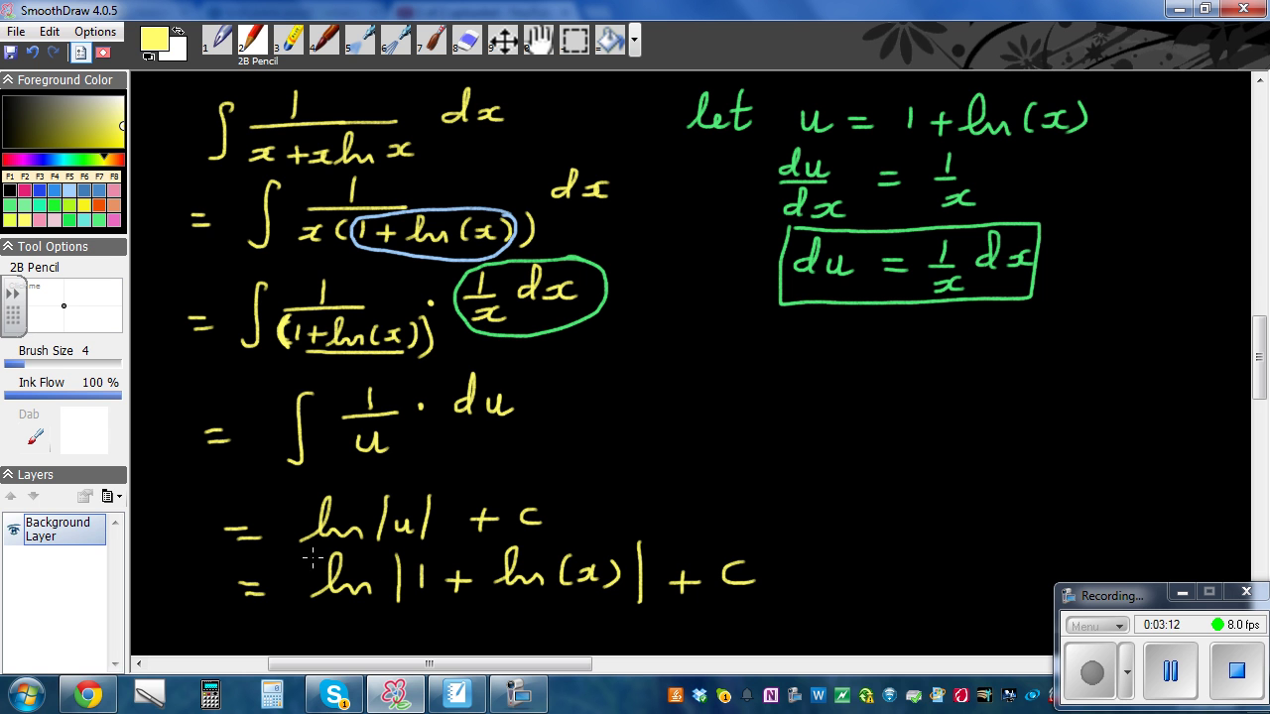